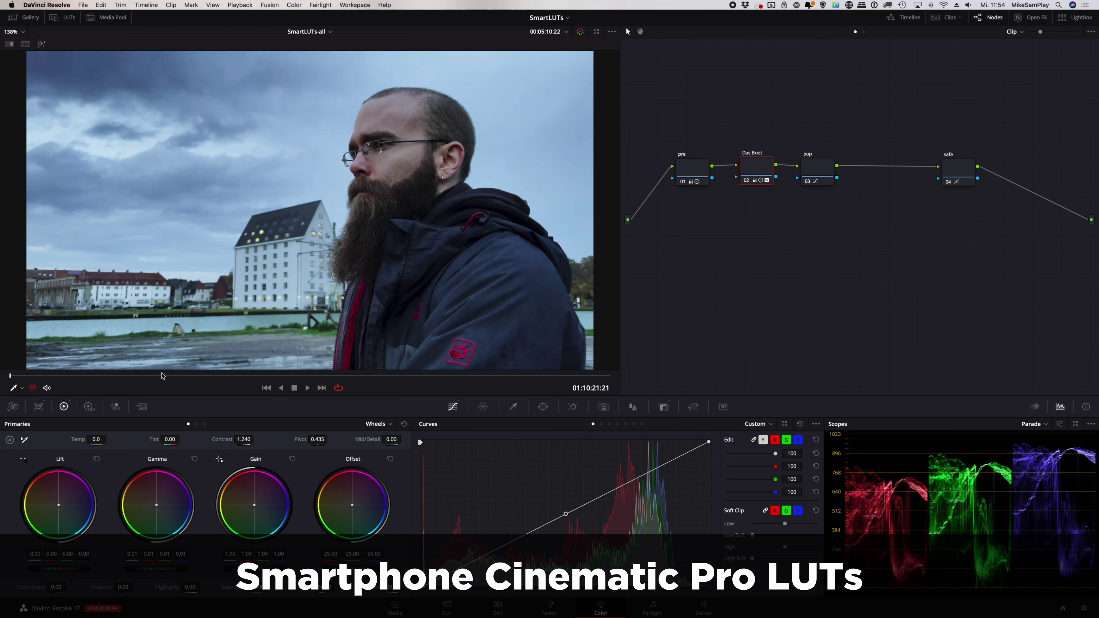
Compare the torch shot with its grade bypassed and restored, then scrub to the ignition frame
key(shift+d)
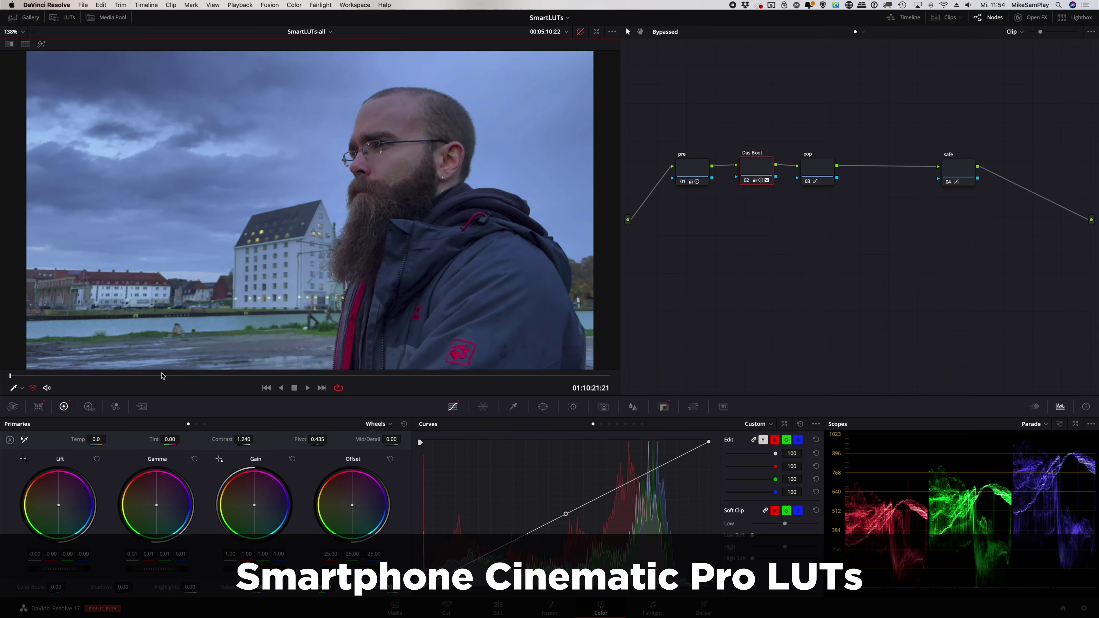
key(shift+d)
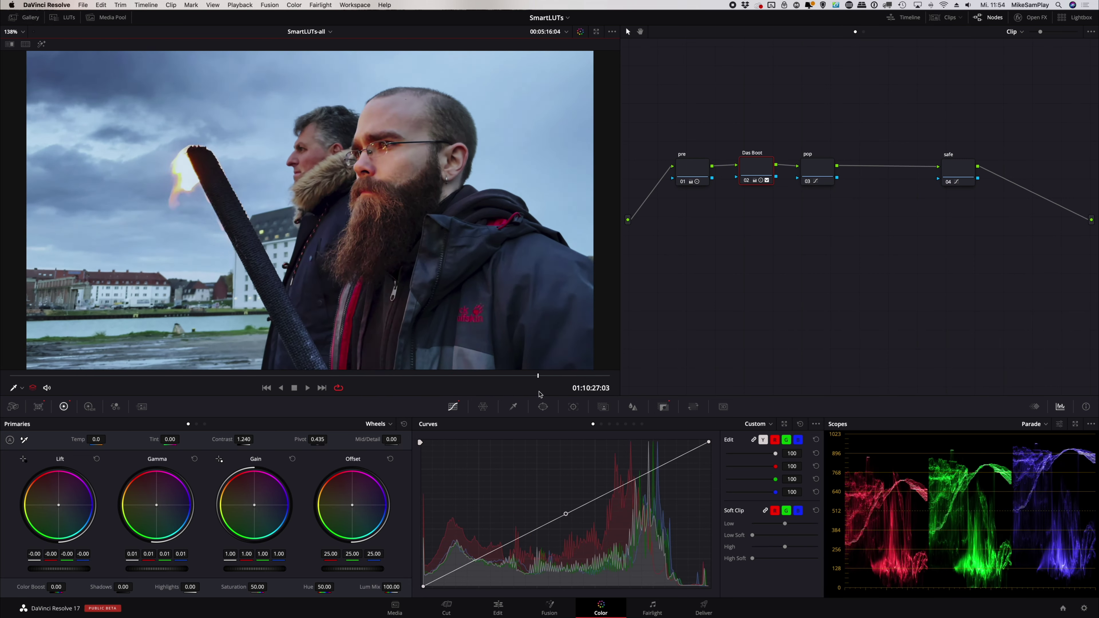
click(354, 377)
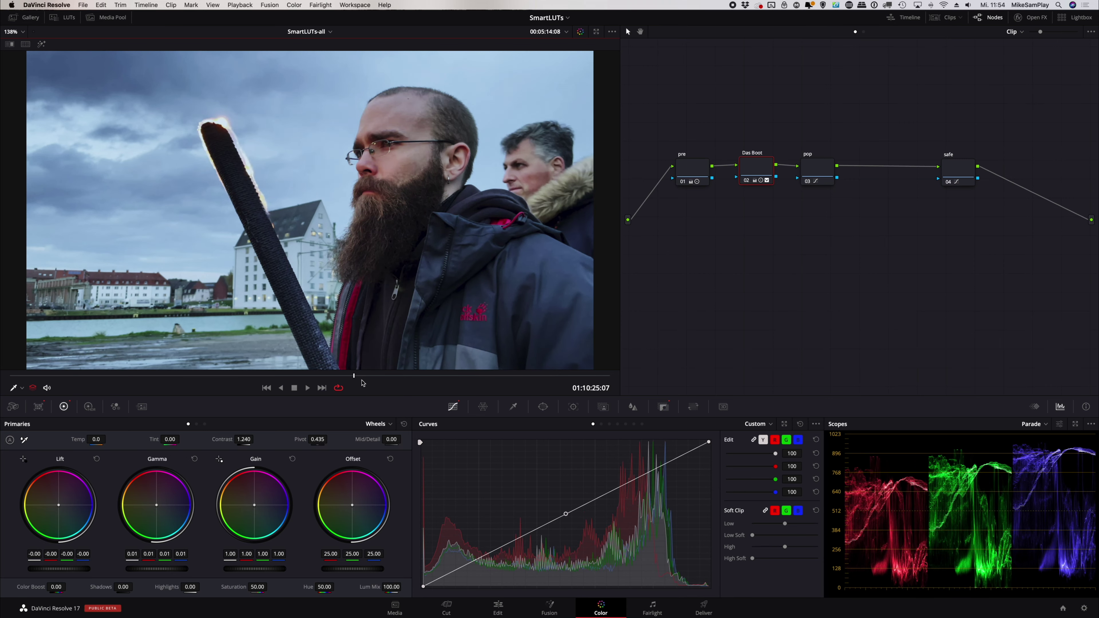
mouse_move(354, 378)
mouse_down()
mouse_move(115, 380)
mouse_move(290, 380)
mouse_up()
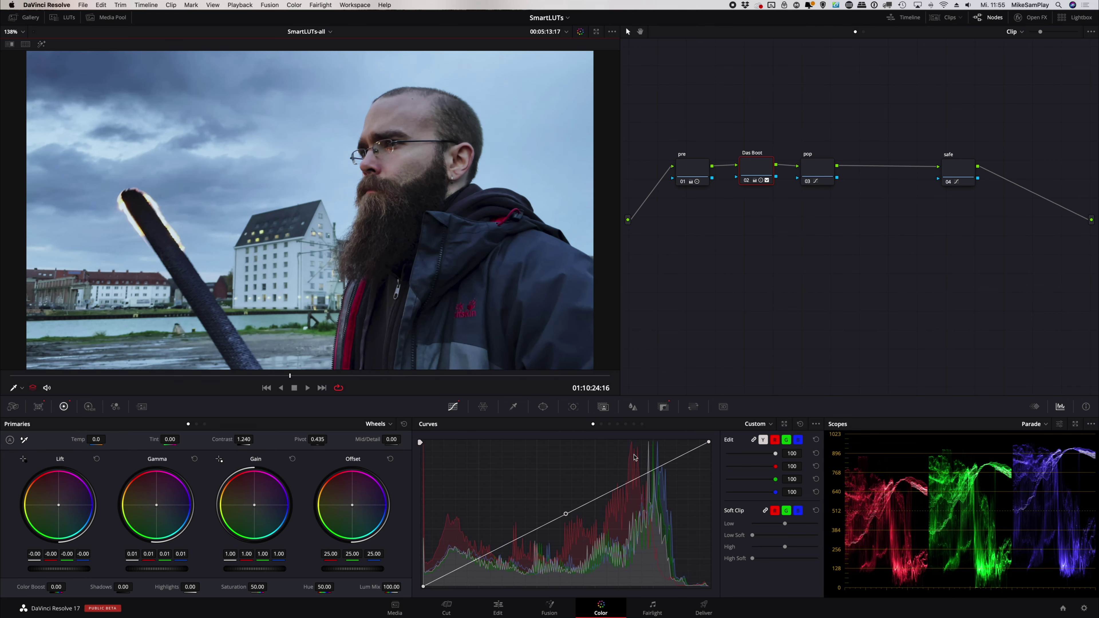
On the Edit page, blade the torch clip at the ignition frame 01:10:24:19
click(498, 607)
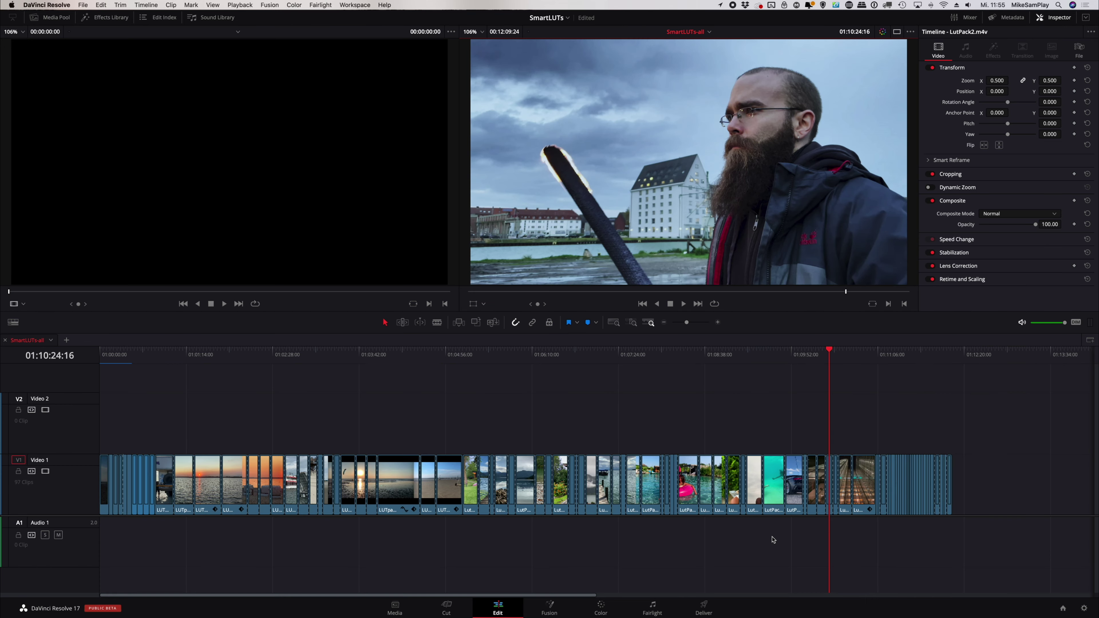
scroll(773, 540, up, 5)
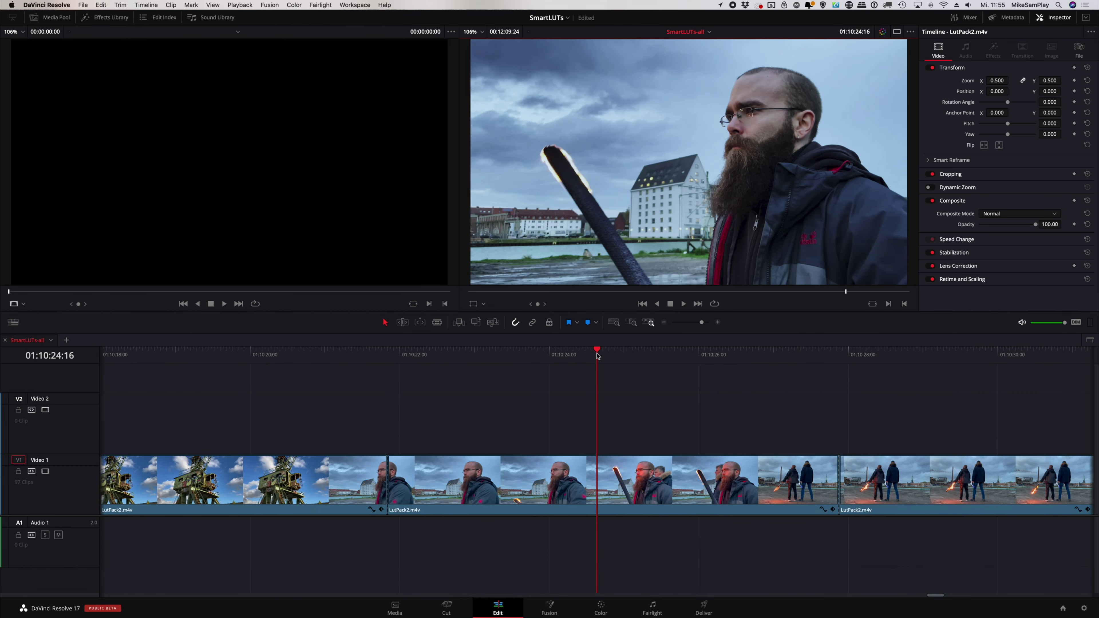
mouse_move(596, 355)
mouse_down()
mouse_move(588, 362)
mouse_move(606, 367)
mouse_up()
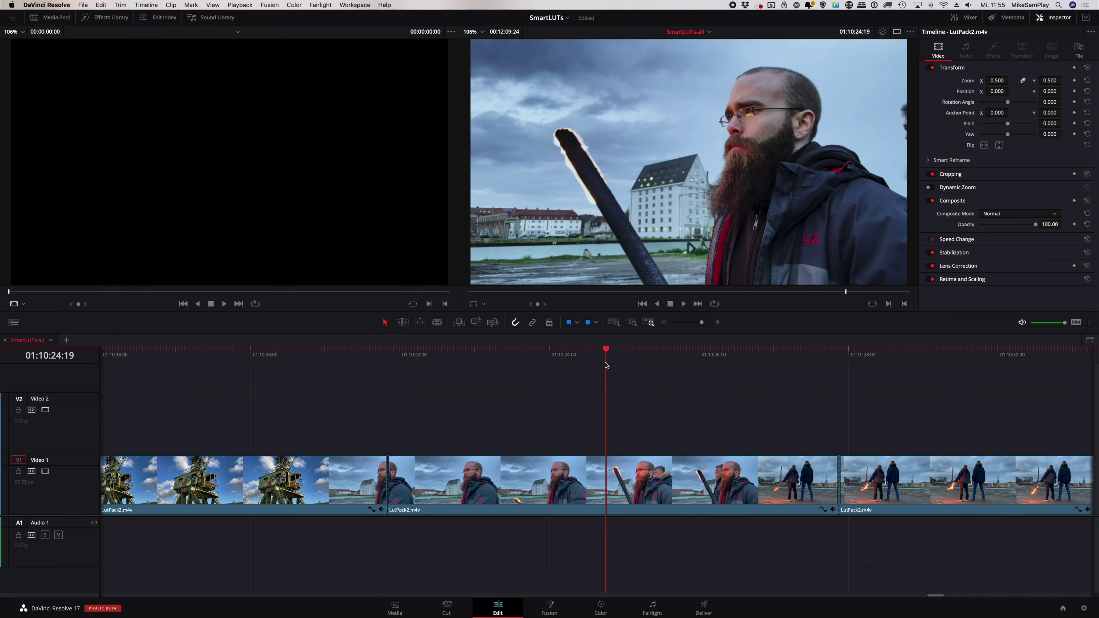
click(634, 471)
key(super+b)
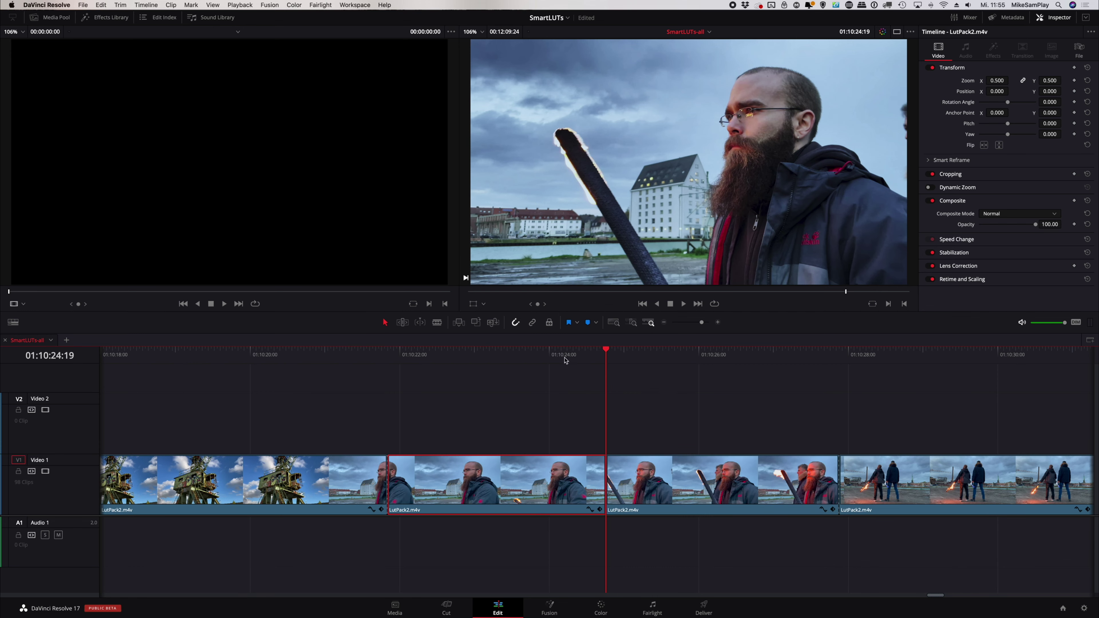
Select the later piece of the split torch clip and bring it into grading
click(565, 362)
click(643, 364)
click(570, 358)
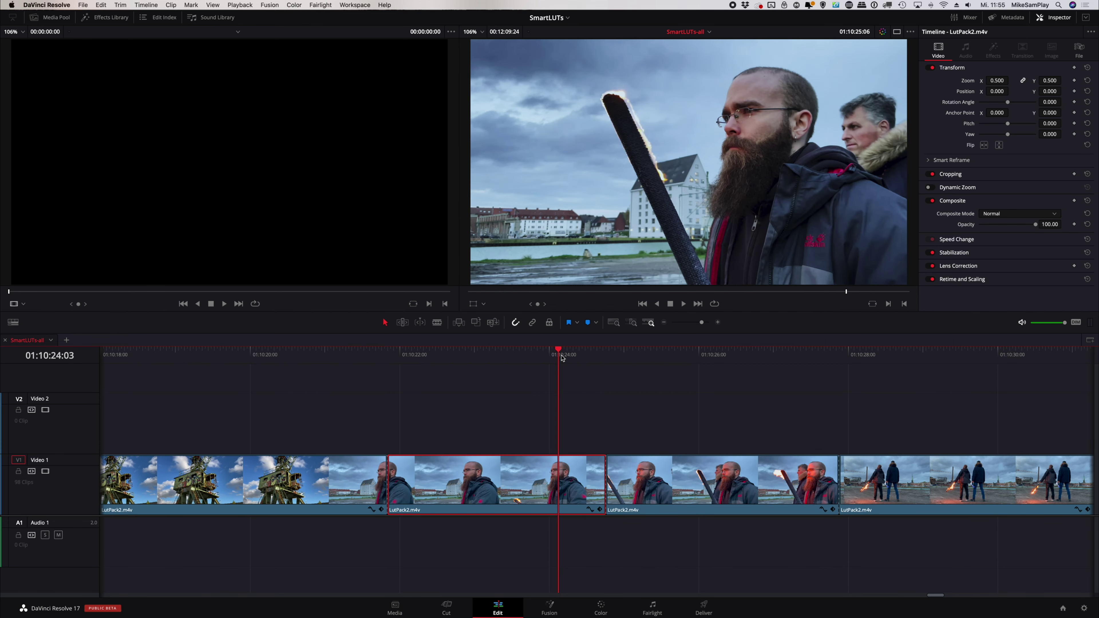
click(663, 357)
click(545, 359)
click(645, 362)
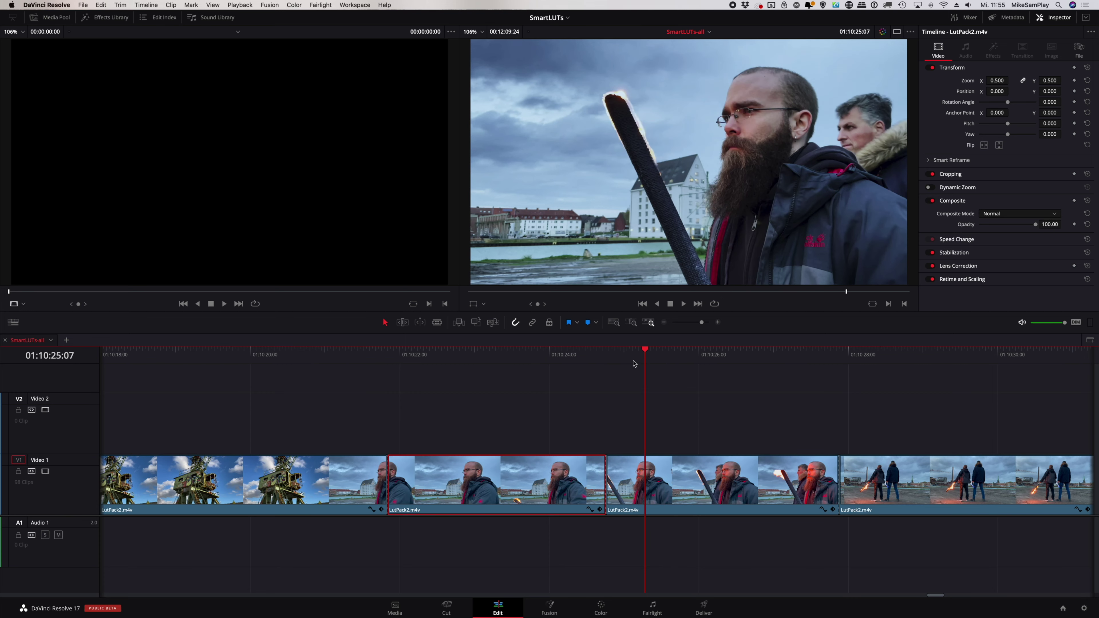
click(655, 497)
click(601, 610)
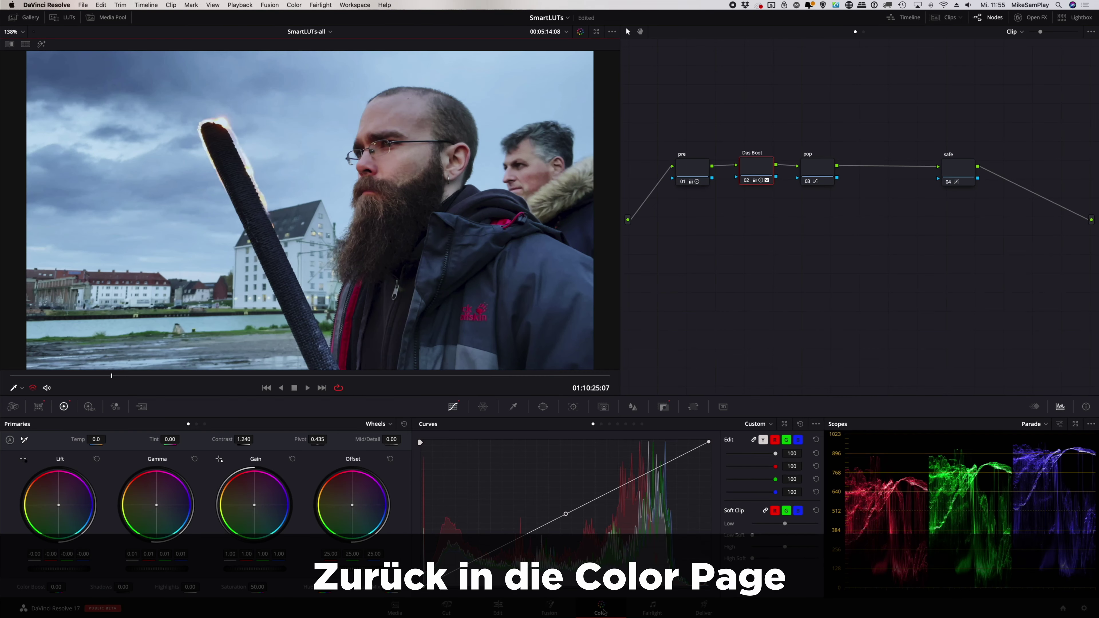
Add a serial dyn node after pop with offset warmed to 30.90/23.55/17.77, then return to Edit
drag(808, 173, 804, 172)
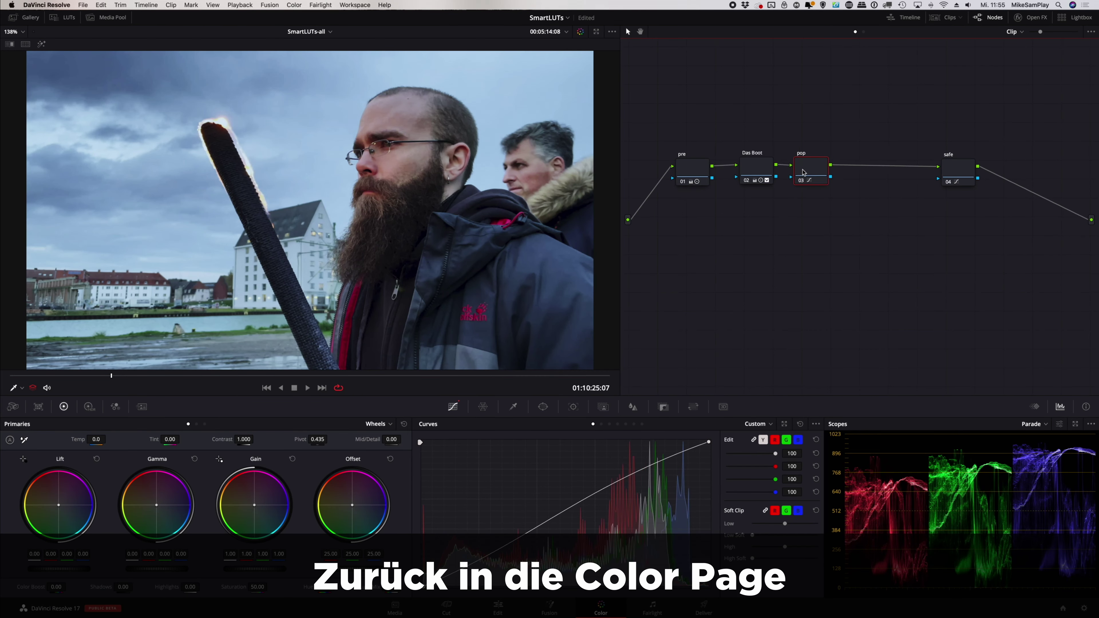
key(alt+s)
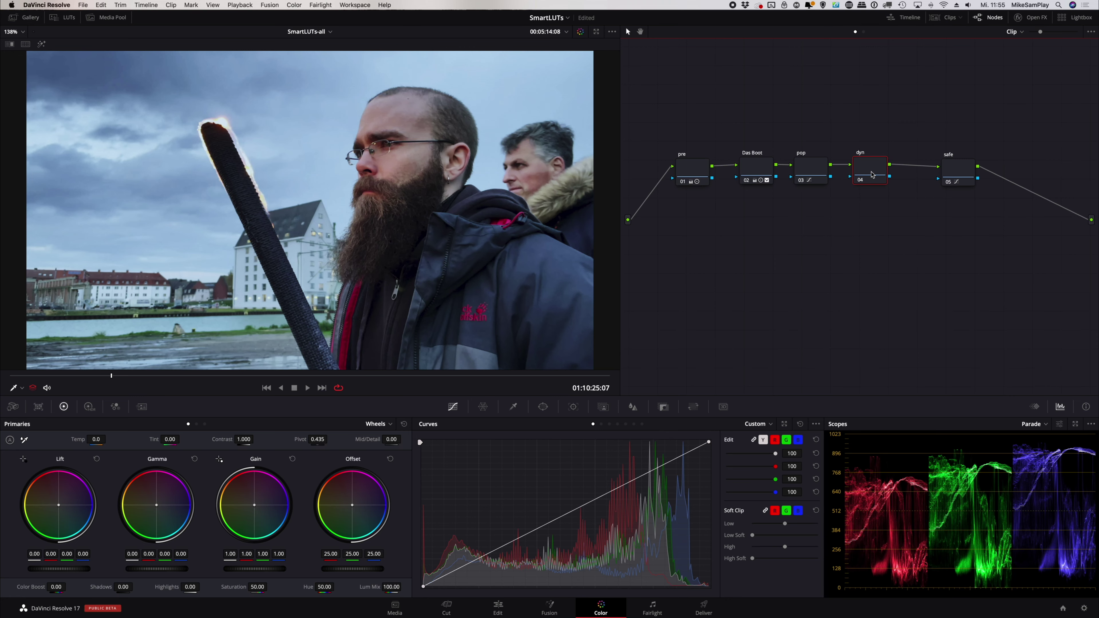
click(319, 348)
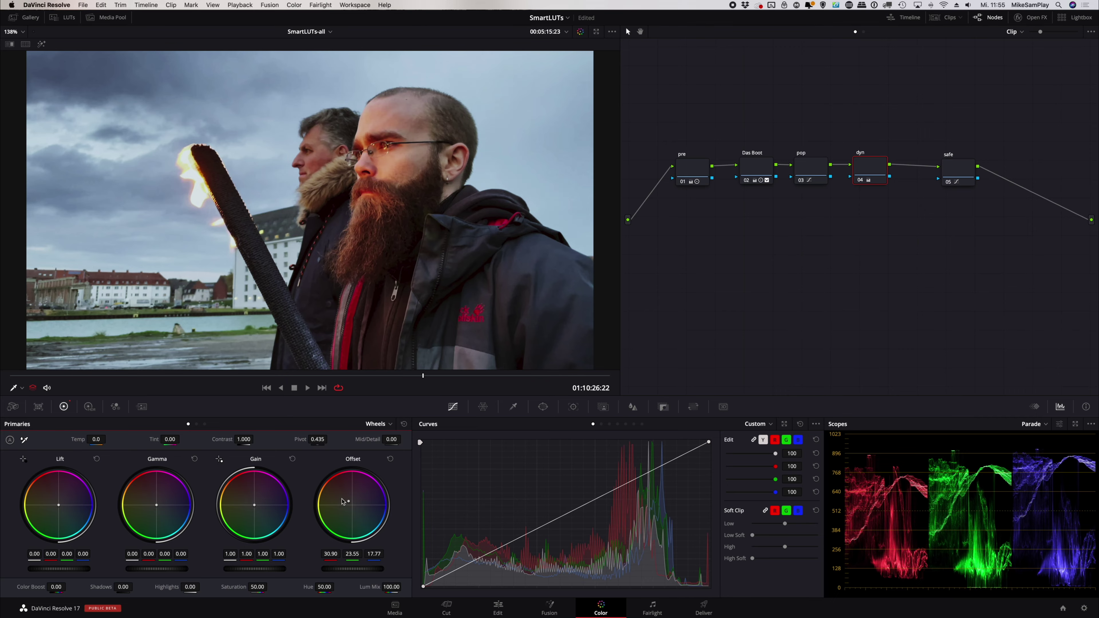
key(shift+4)
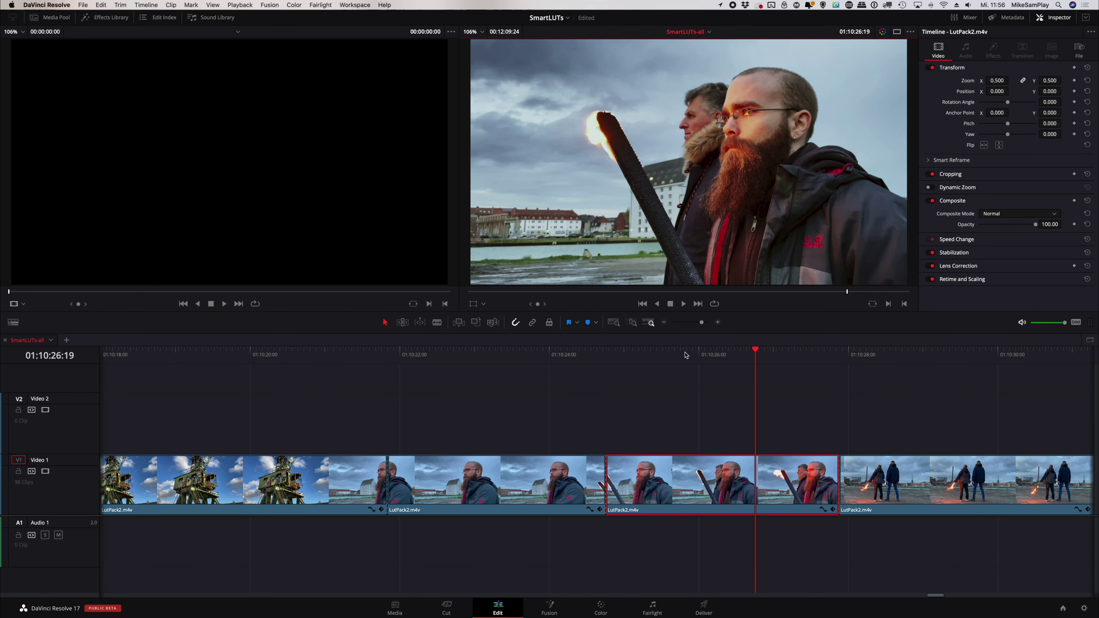
Add a cross dissolve at the cut between the two torch pieces and play it back
click(552, 360)
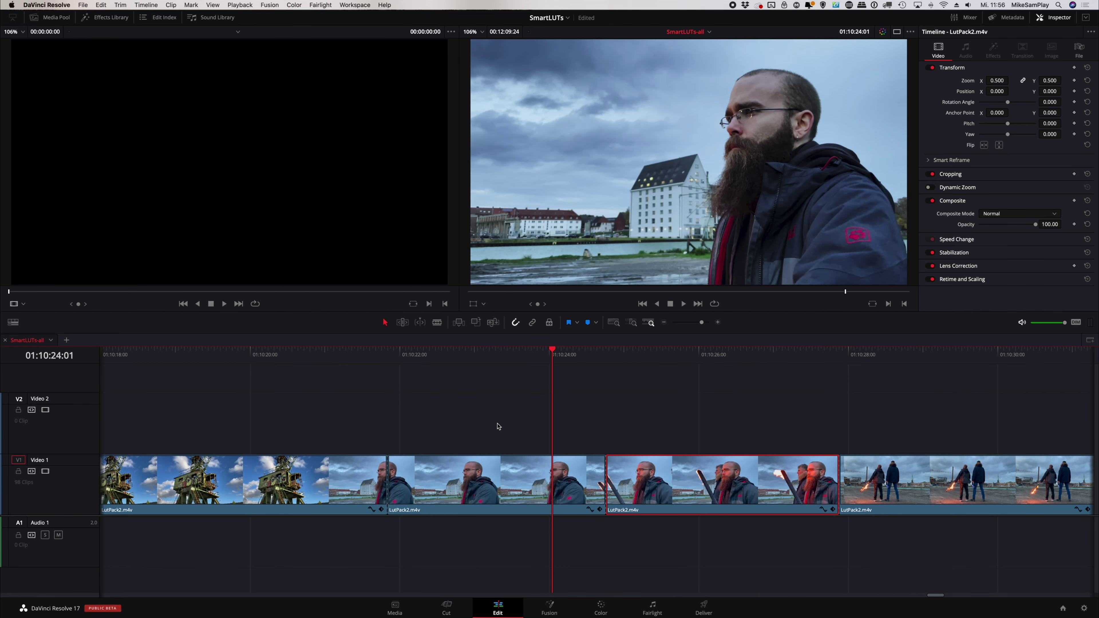
key(space)
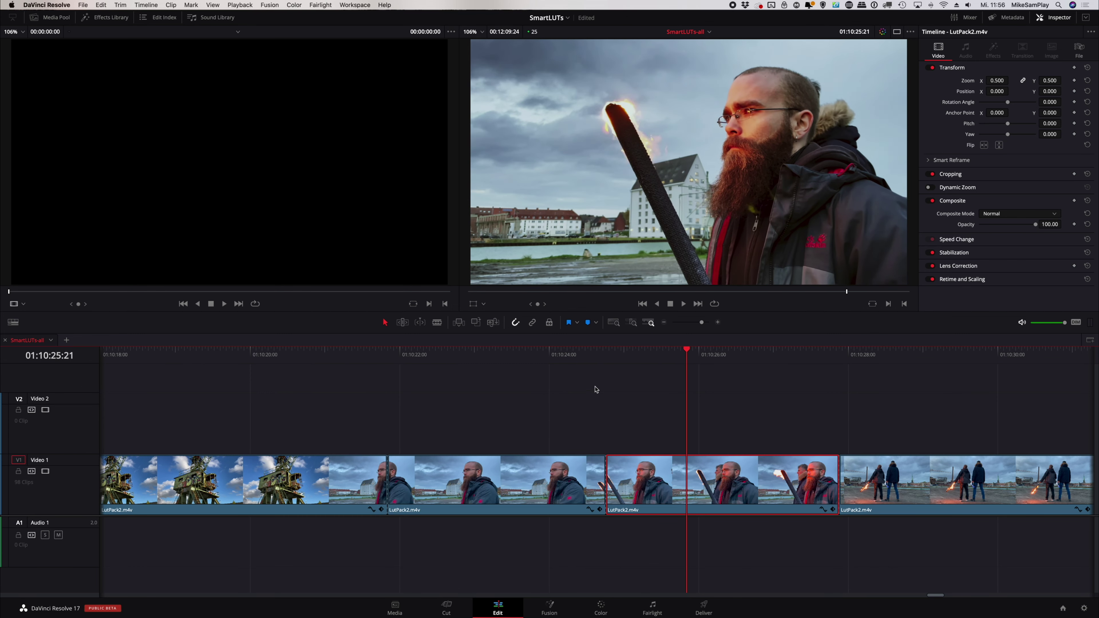
key(space)
click(608, 480)
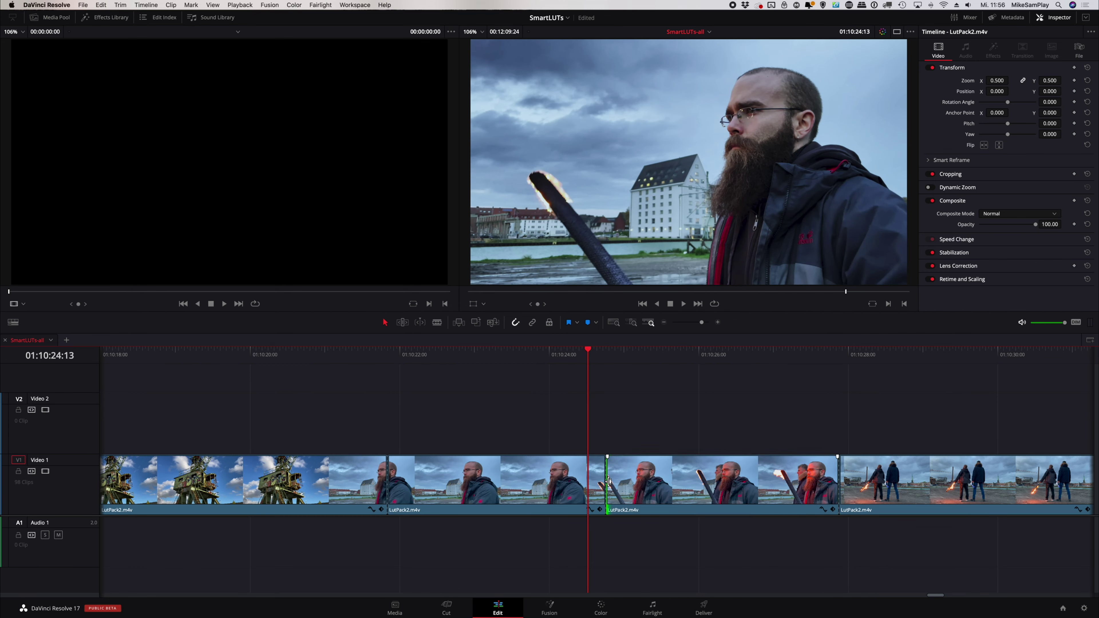
key(super+t)
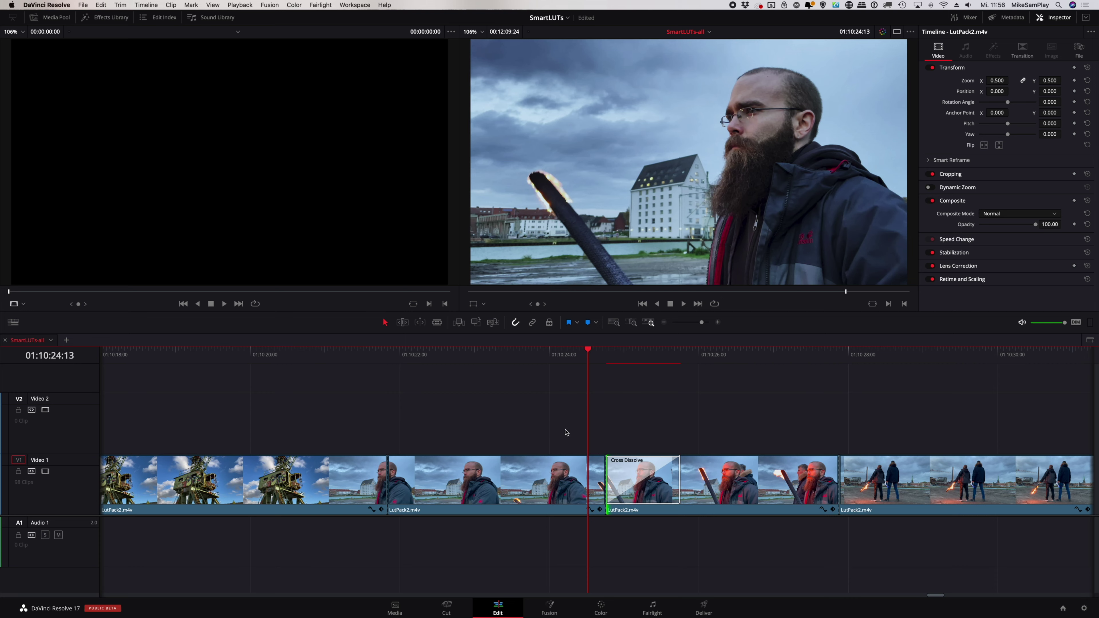
key(space)
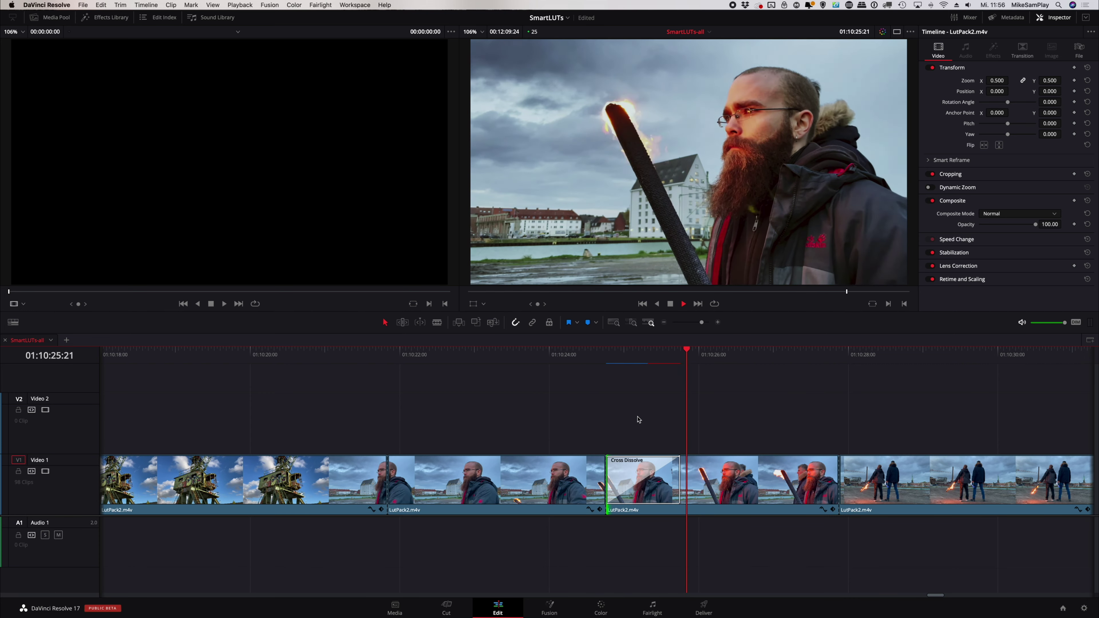
key(space)
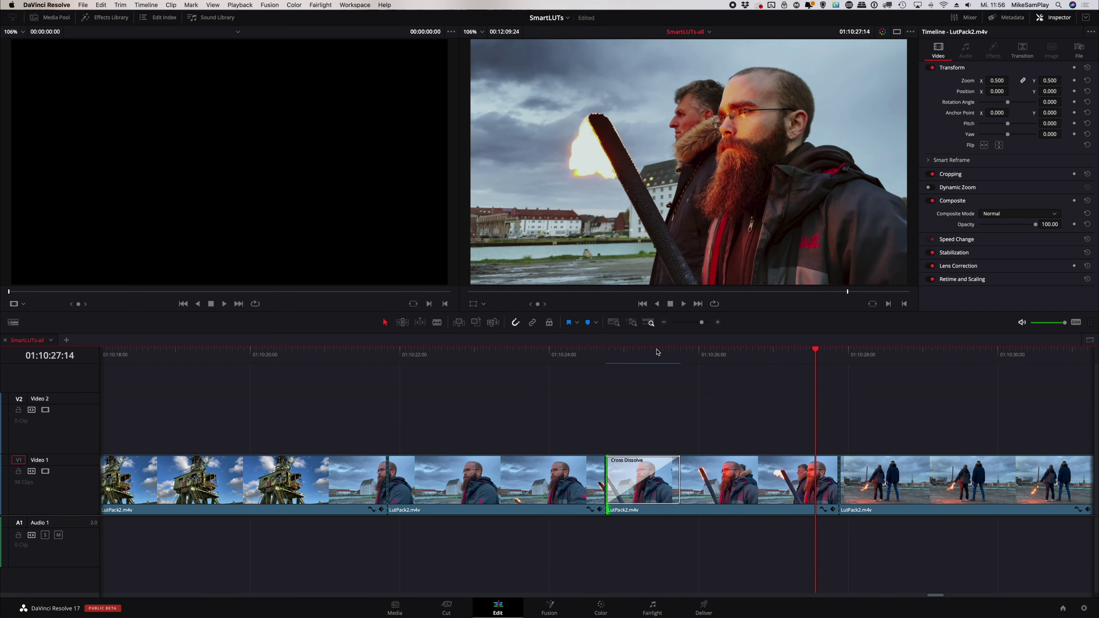
click(550, 362)
key(space)
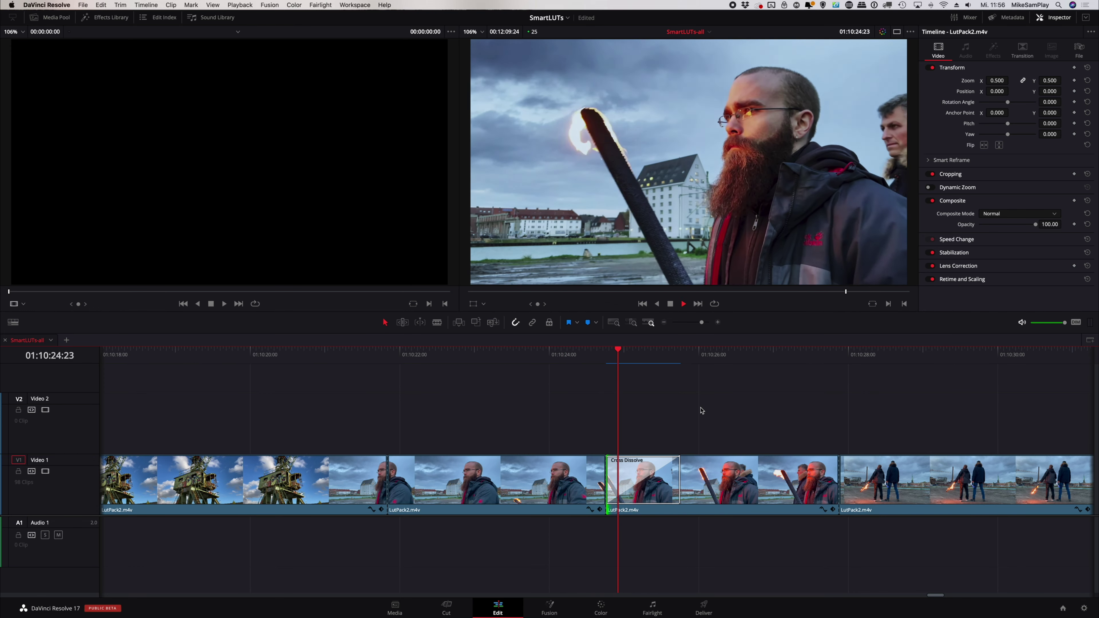
key(space)
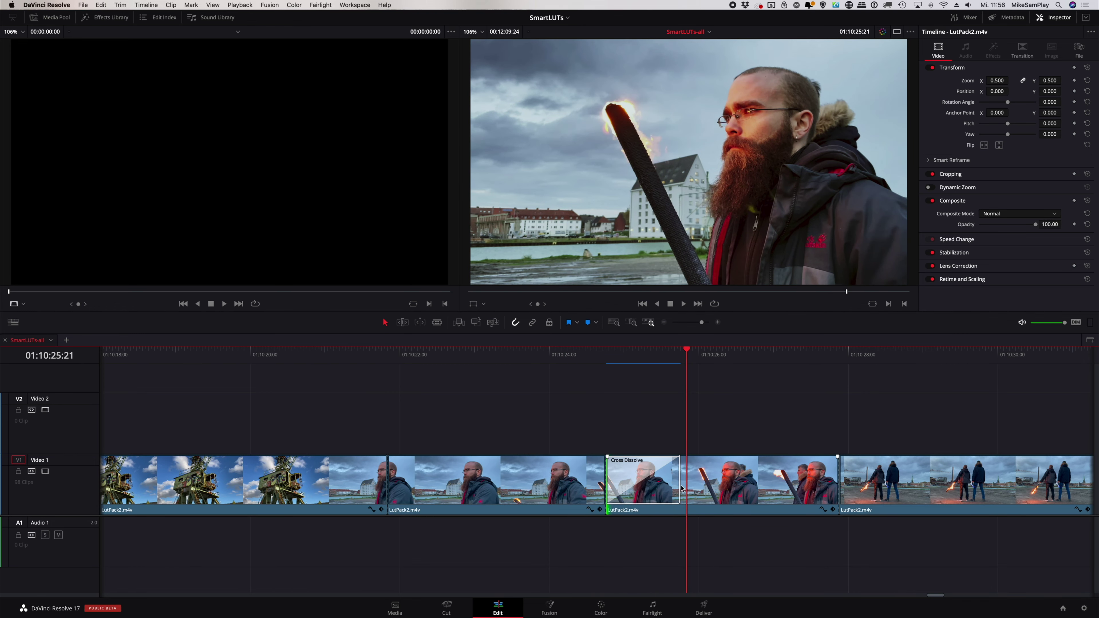
Trim the cross dissolve to 15 frames and preview it full screen
drag(681, 488, 654, 484)
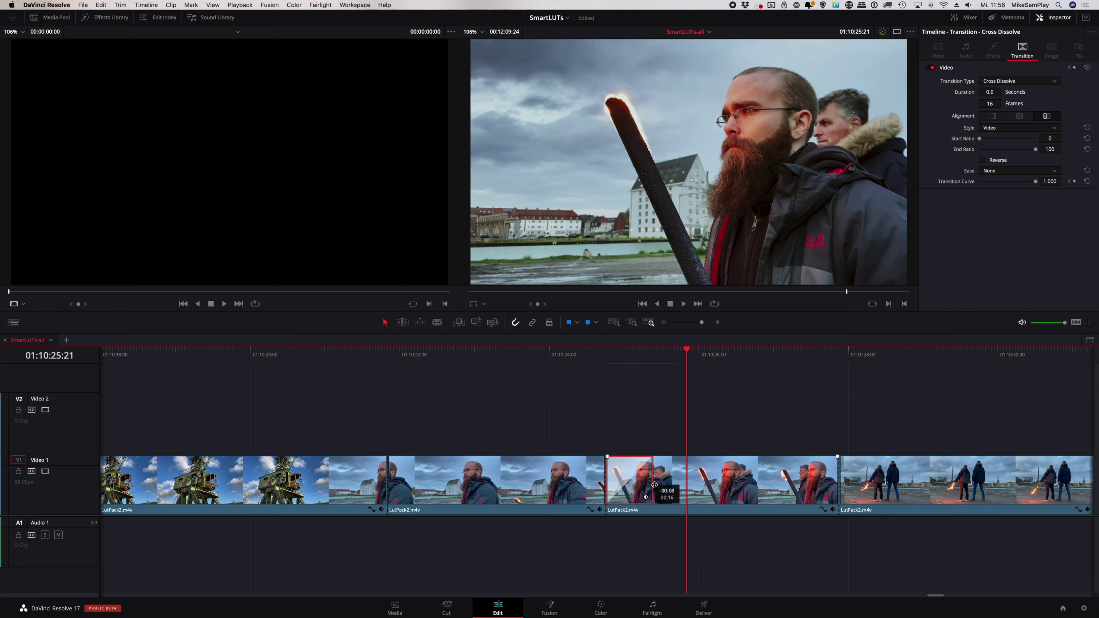
drag(654, 484, 650, 485)
click(554, 359)
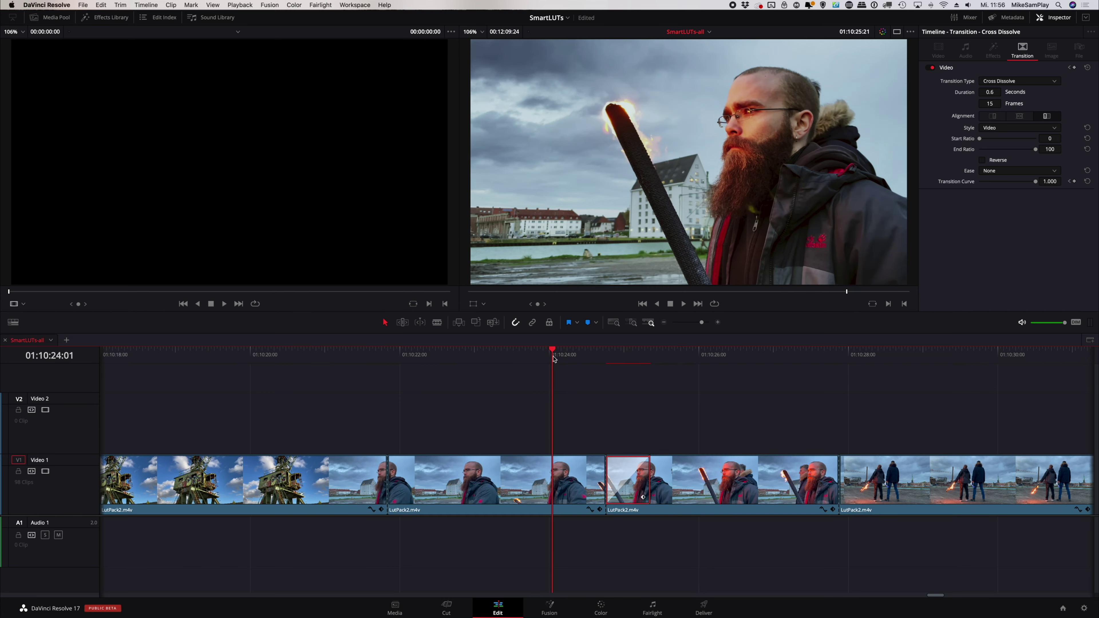
key(super+f)
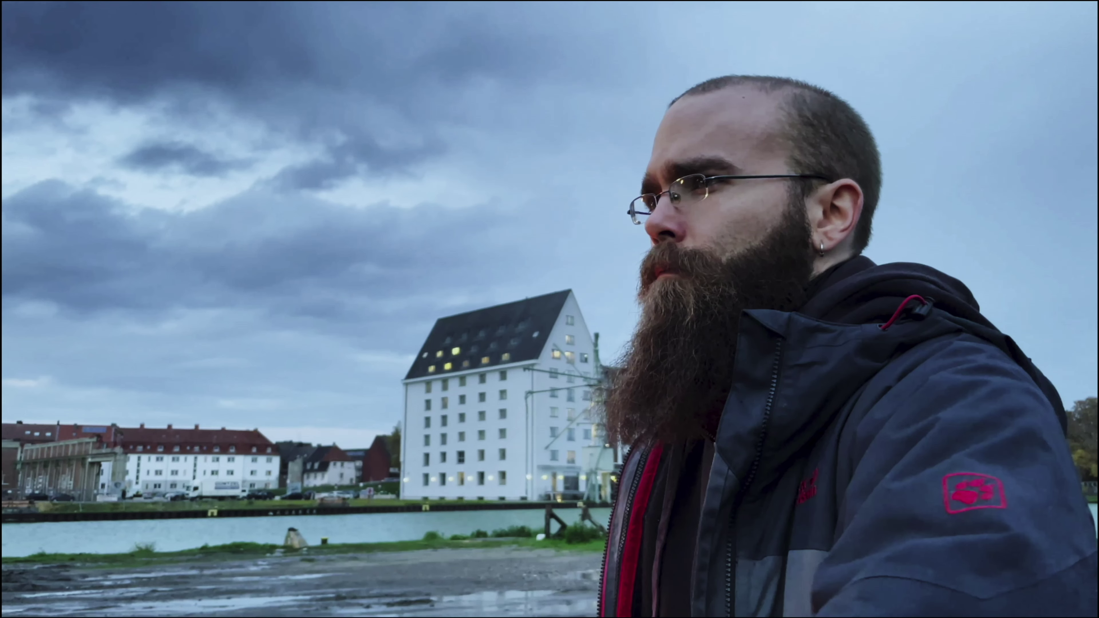
key(space)
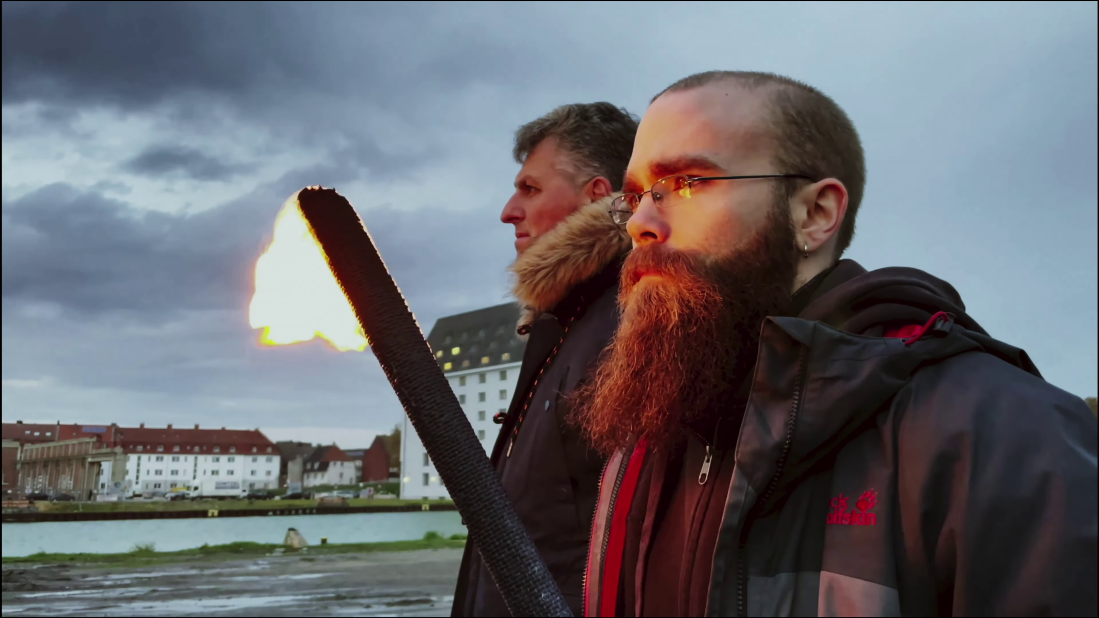
key(space)
key(super+f)
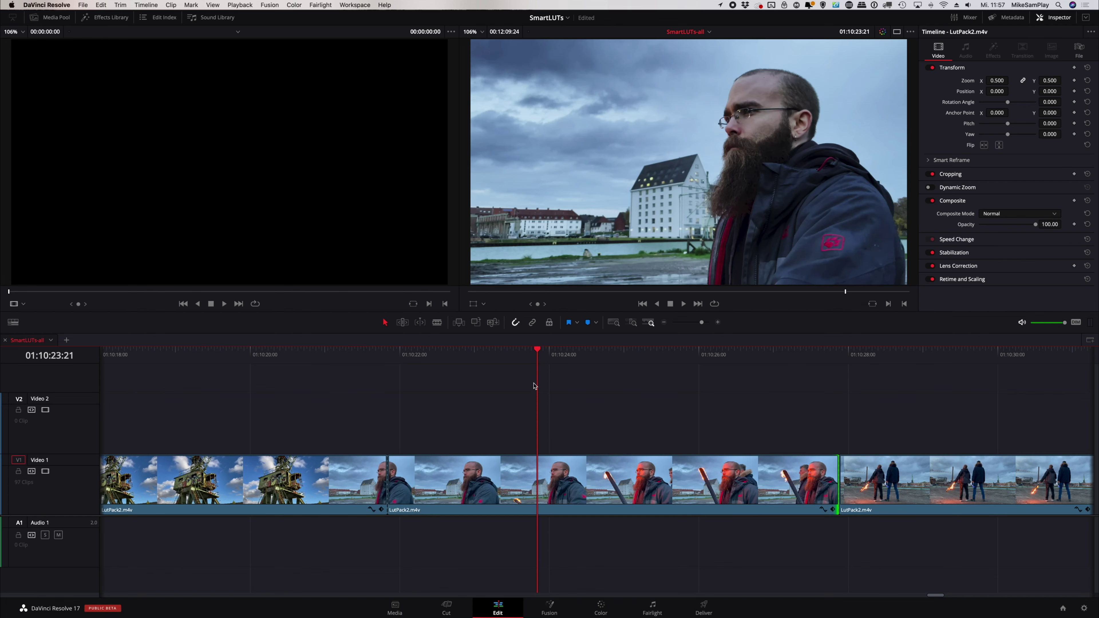
Select the middle torch clip on Video 1 for colour grading
click(570, 423)
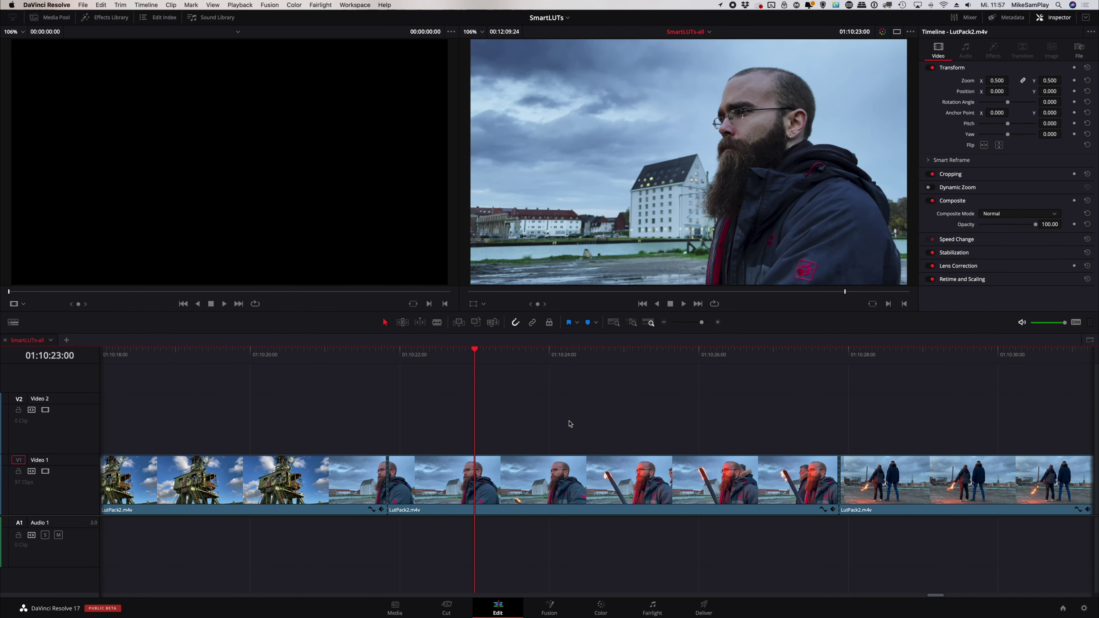
click(596, 486)
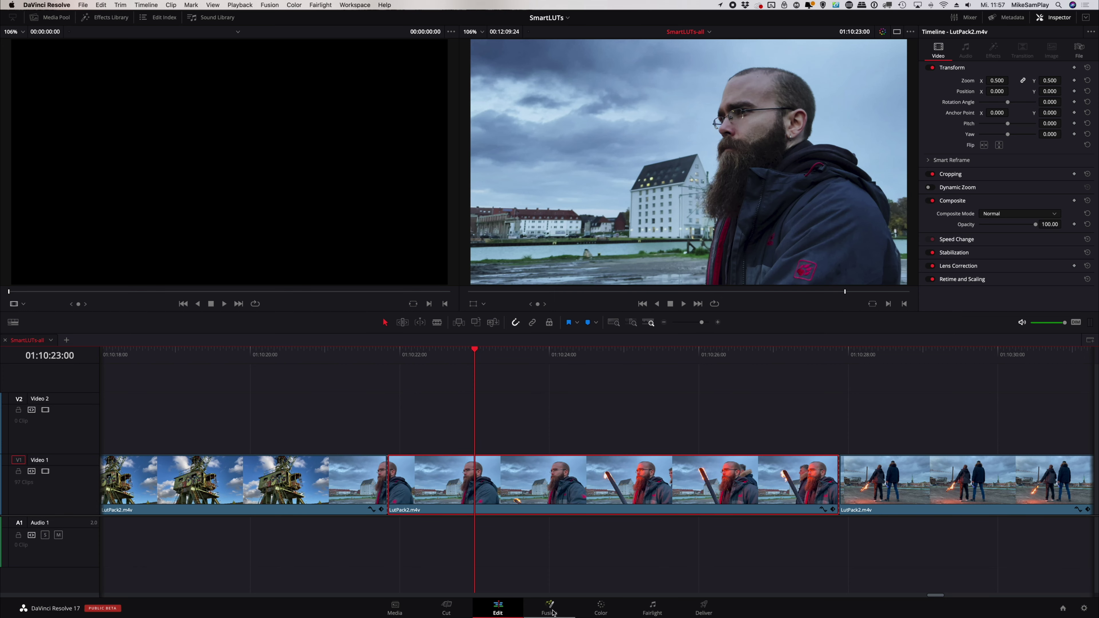
click(600, 608)
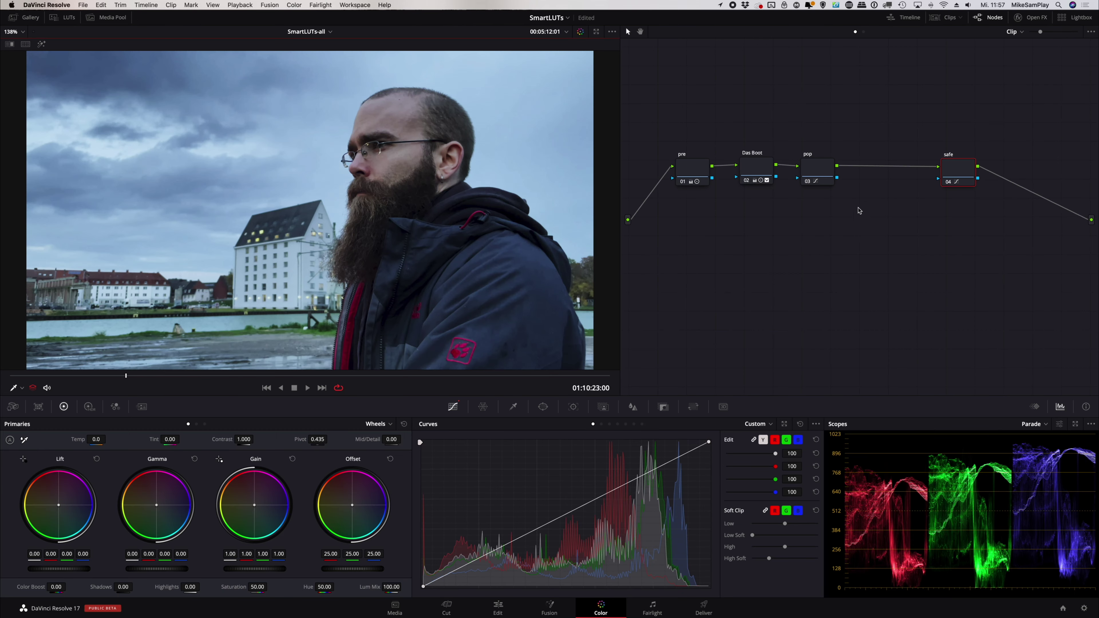
Add a serial dyn node after pop and show the full-width Keyframes editor
drag(825, 170, 822, 169)
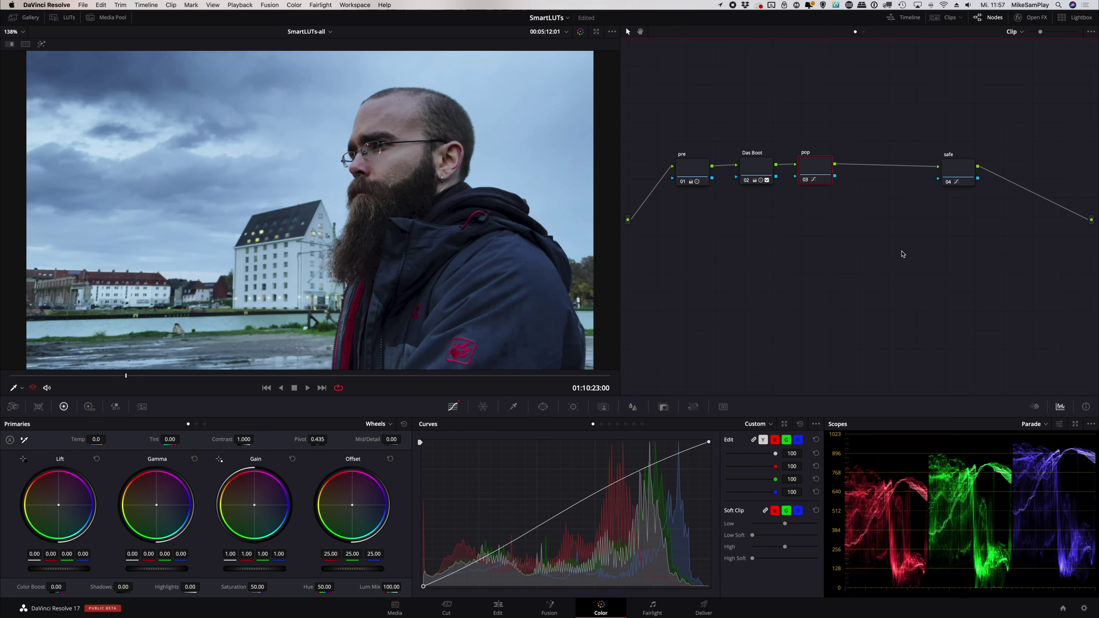
key(alt+s)
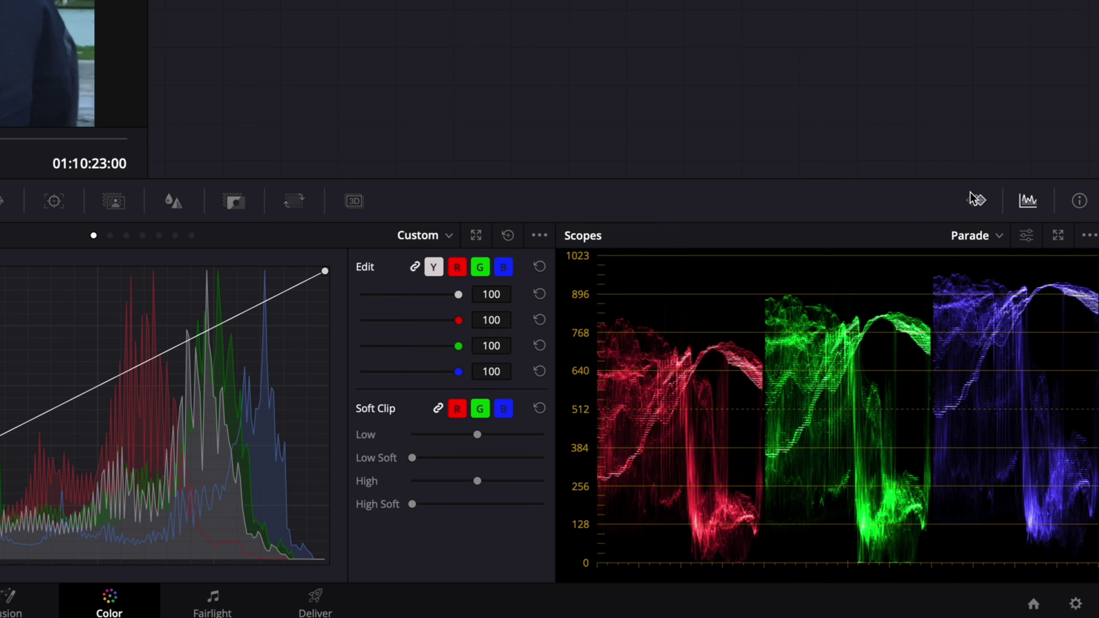
click(976, 203)
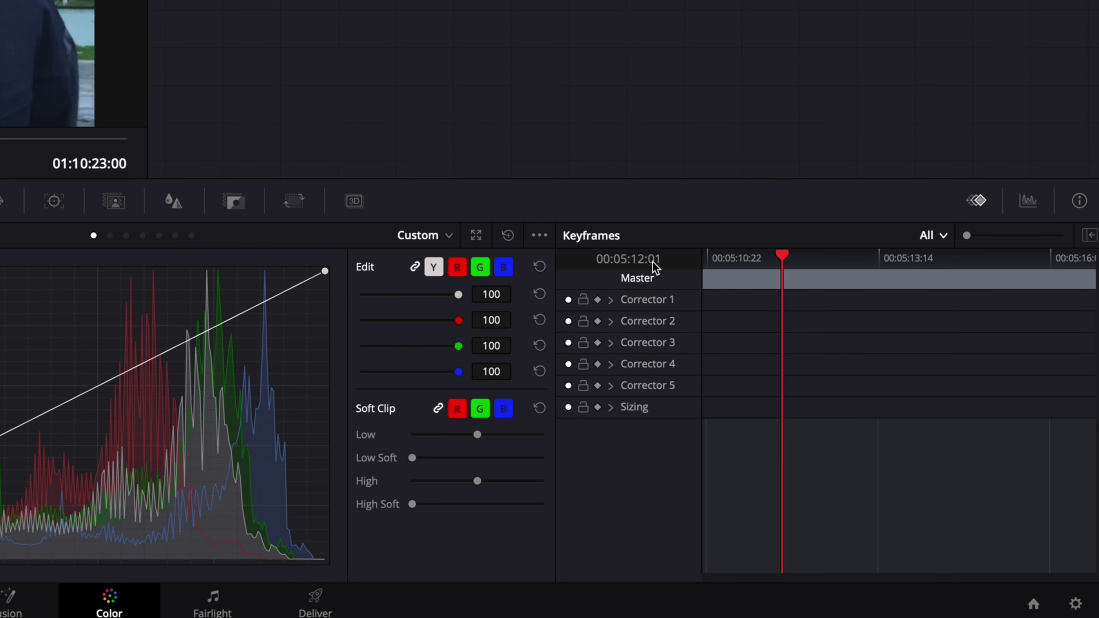
click(1094, 237)
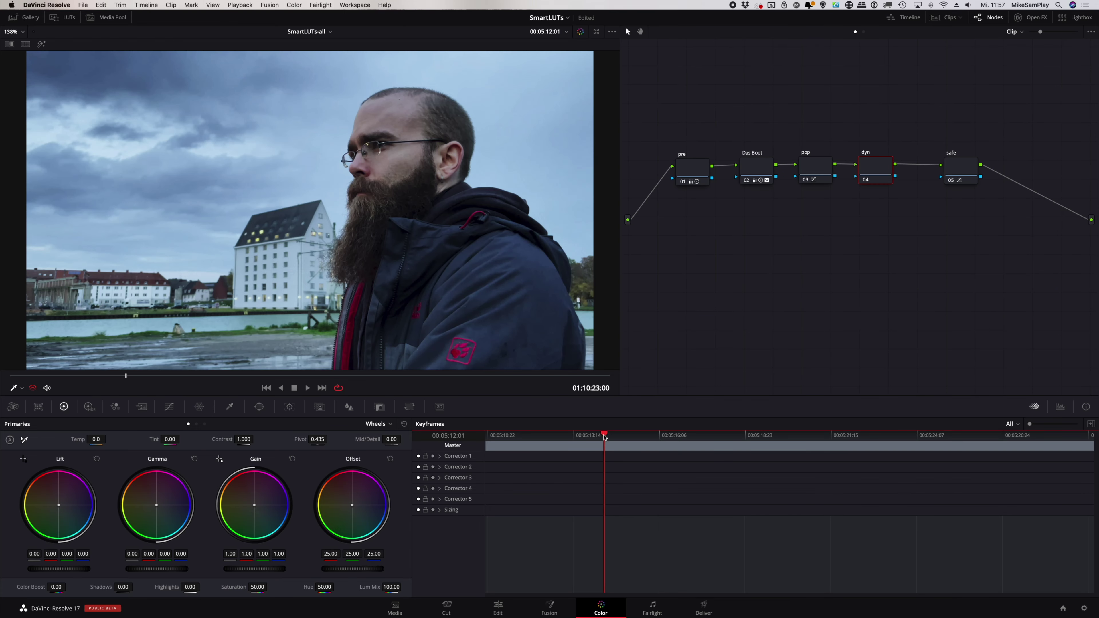
mouse_move(605, 436)
mouse_down()
mouse_move(1045, 445)
mouse_move(512, 450)
mouse_up()
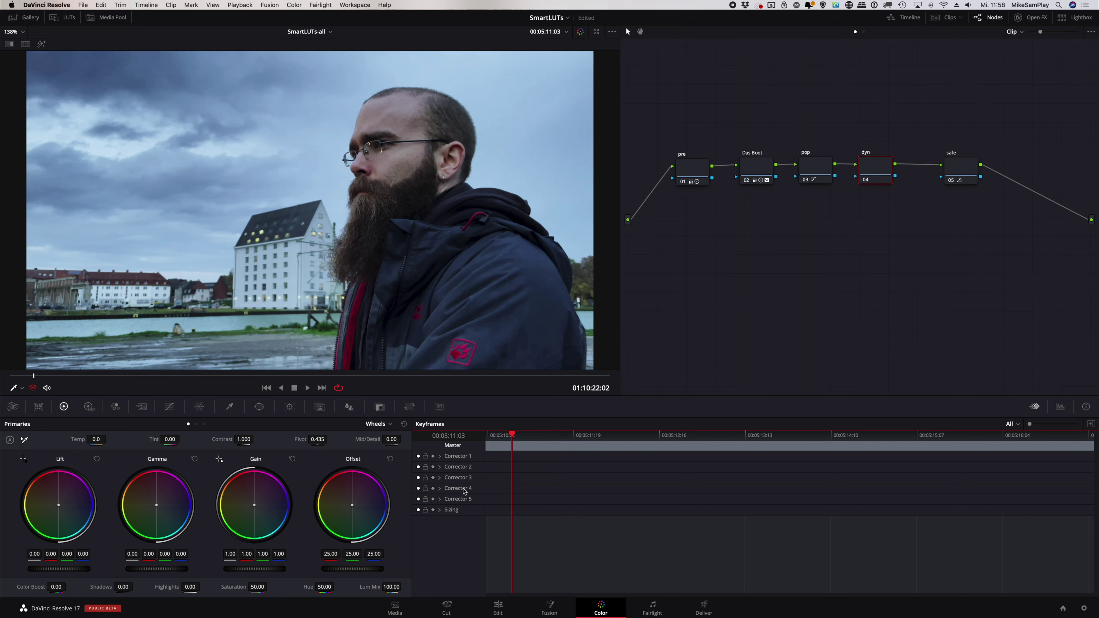
On the dyn node, add dynamic keyframes at torch ignition and where it's fully lit
click(693, 173)
click(878, 174)
mouse_move(512, 435)
mouse_down()
mouse_move(746, 460)
mouse_move(733, 461)
mouse_up()
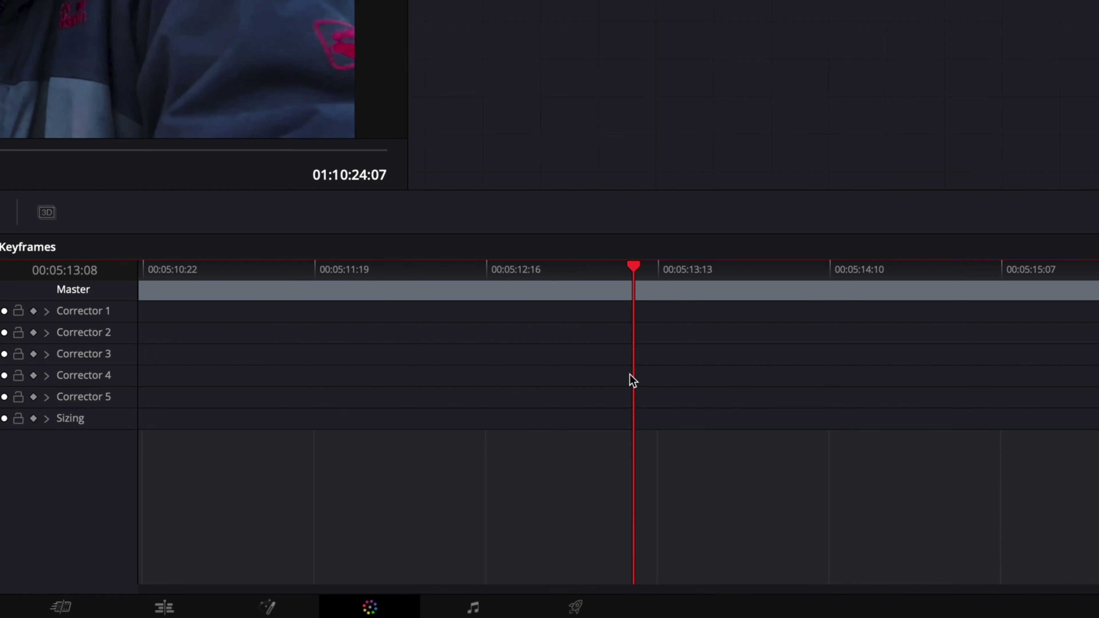
right_click(732, 488)
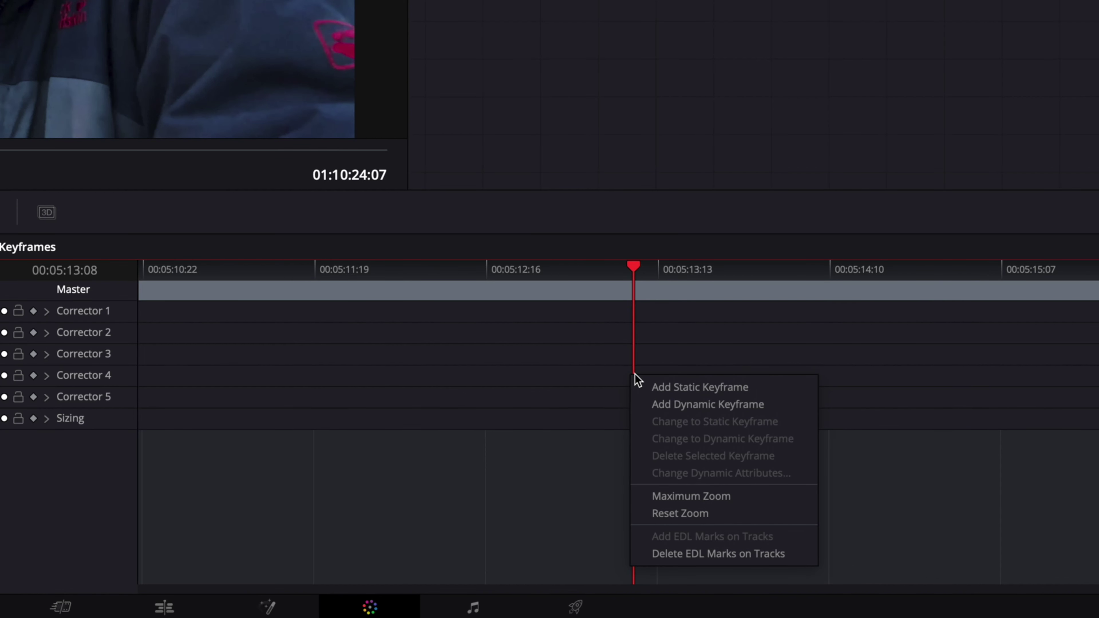
click(681, 405)
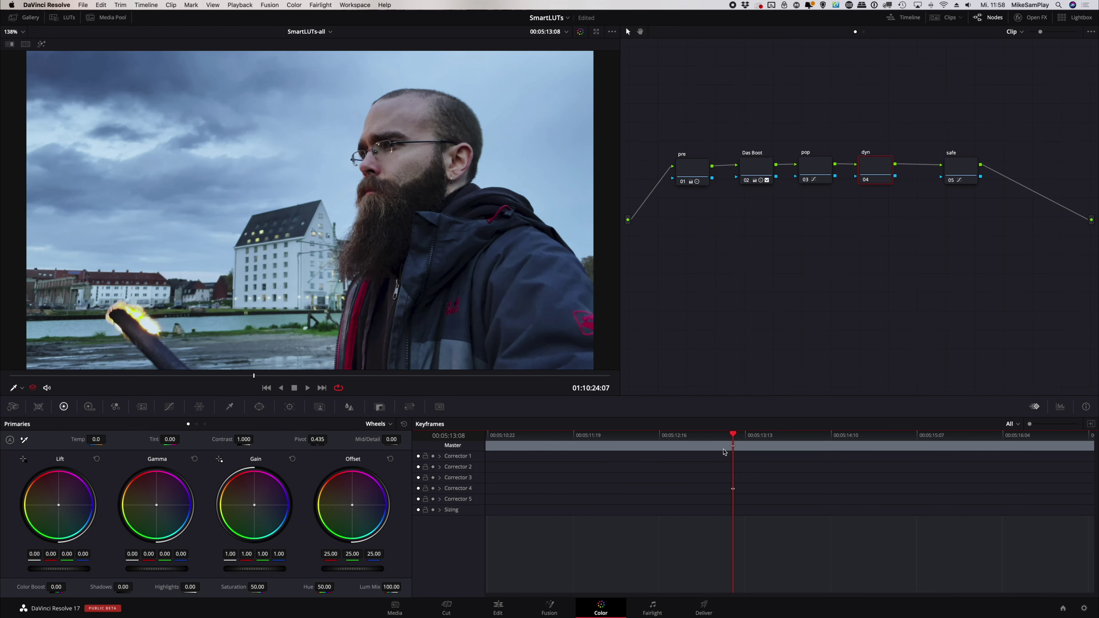
drag(733, 438, 799, 450)
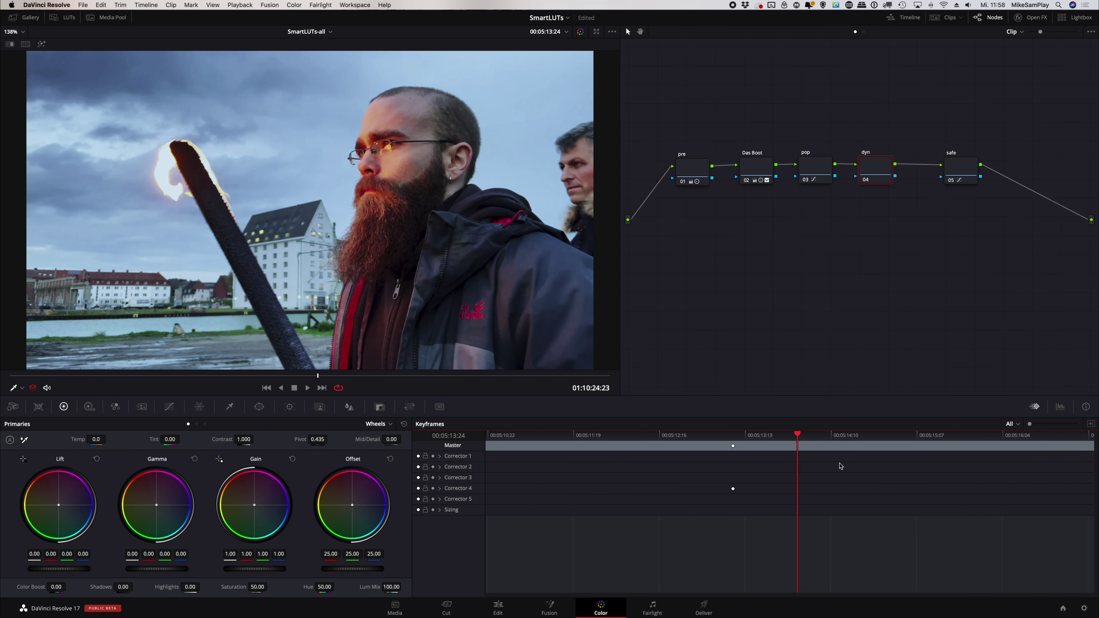
right_click(799, 488)
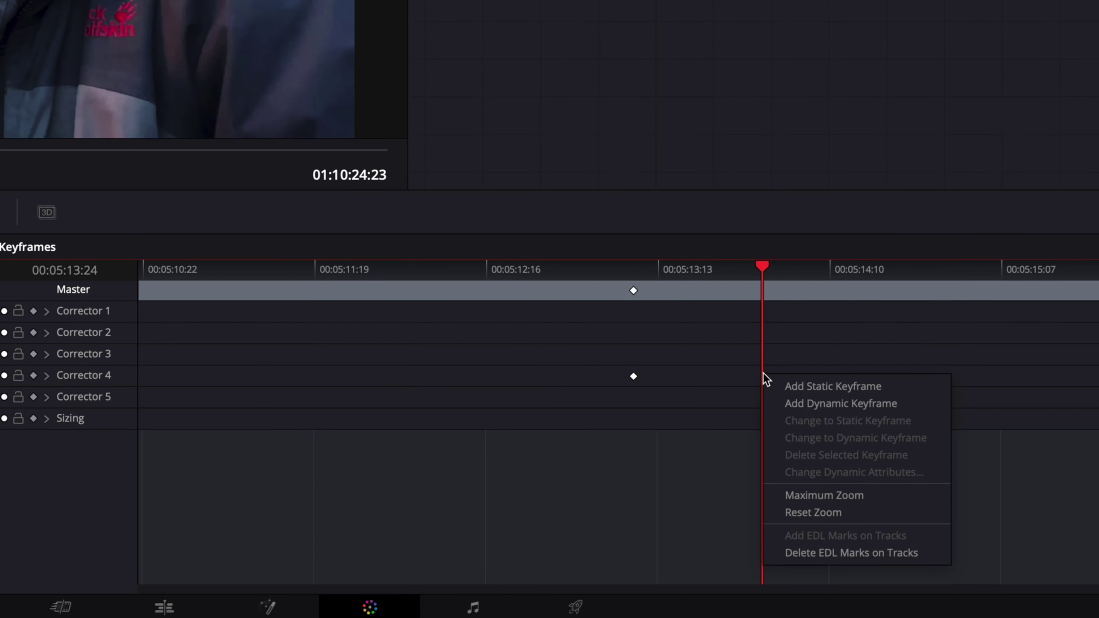
click(802, 403)
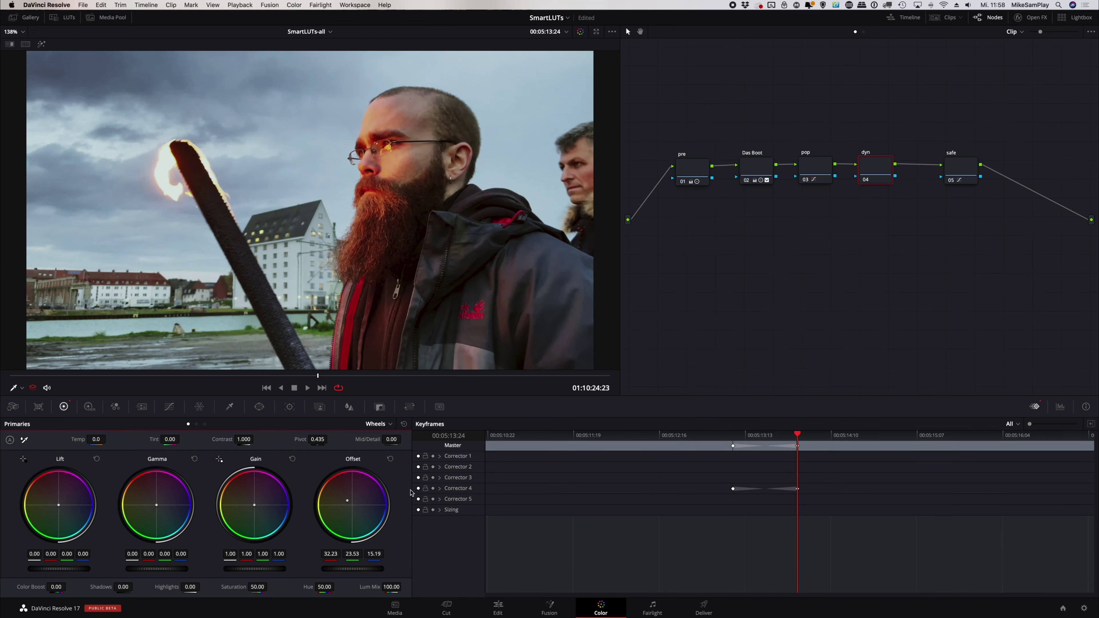
mouse_move(786, 436)
mouse_down()
mouse_move(708, 461)
mouse_move(712, 470)
mouse_up()
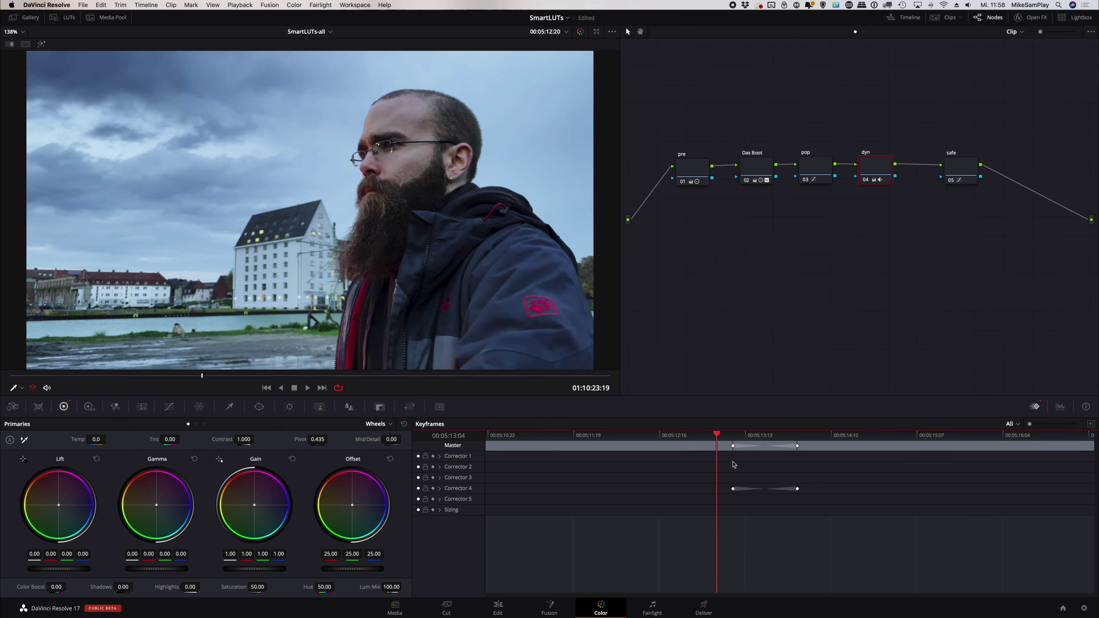
key(space)
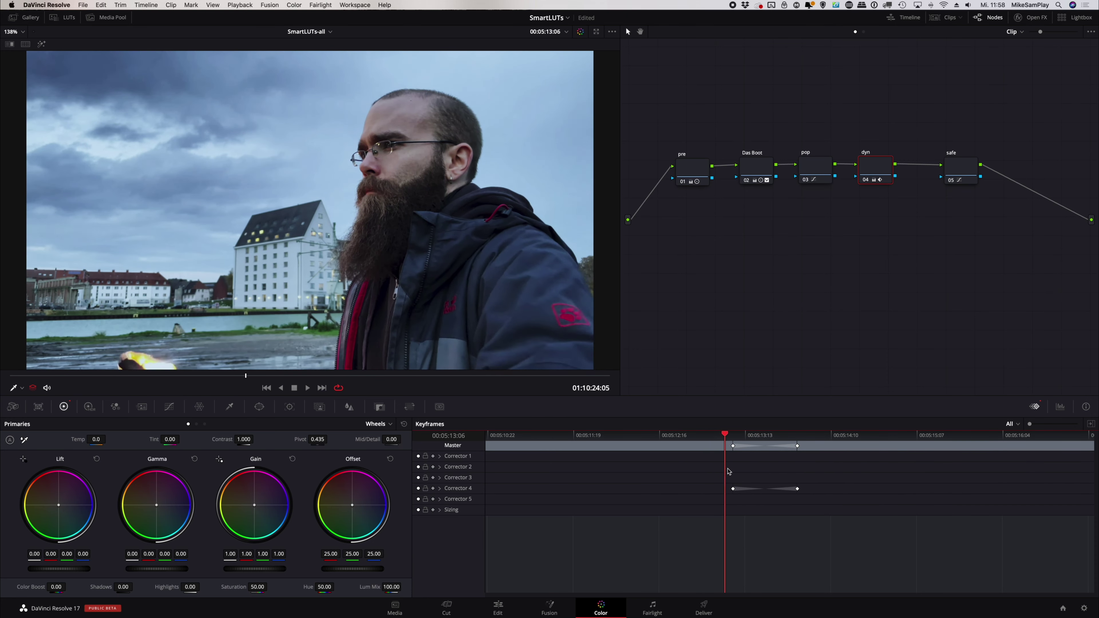